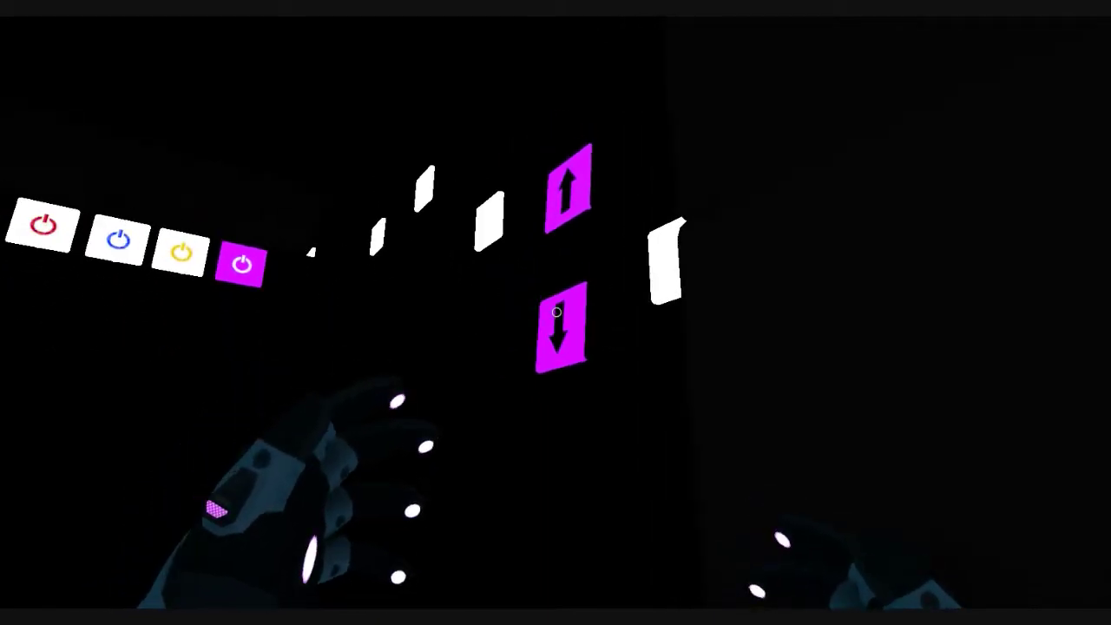
pyautogui.click(557, 313)
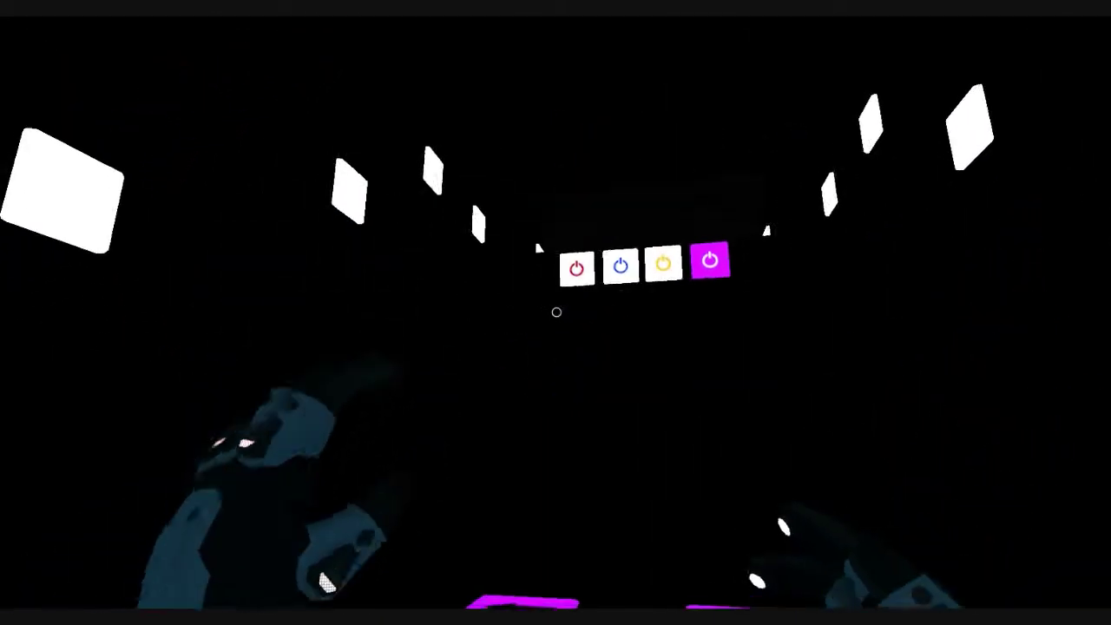
pyautogui.click(557, 314)
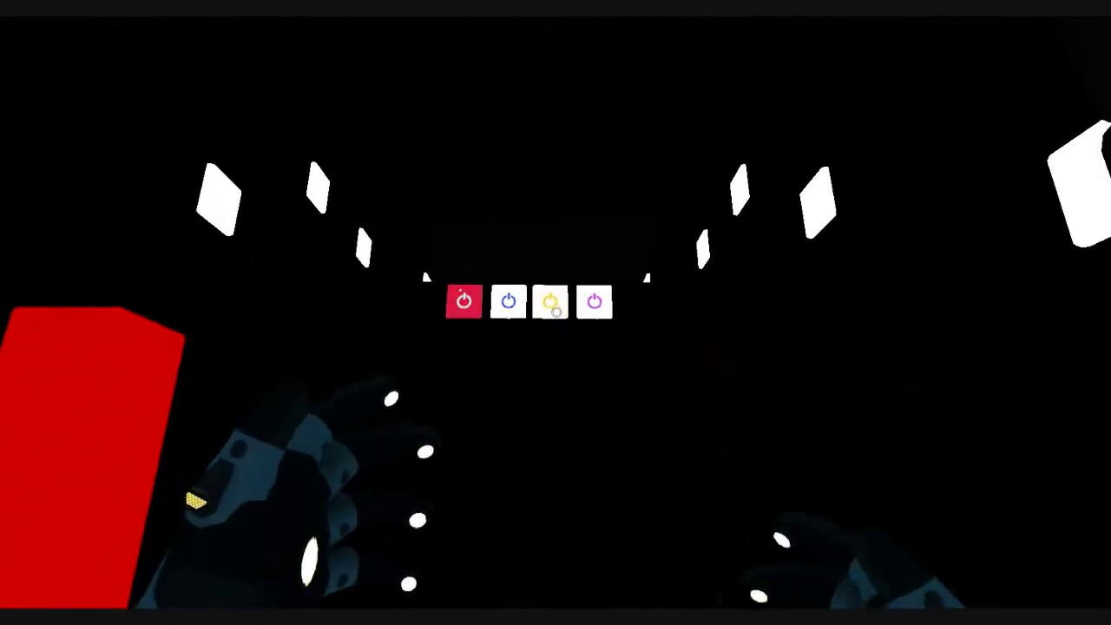
pyautogui.click(556, 310)
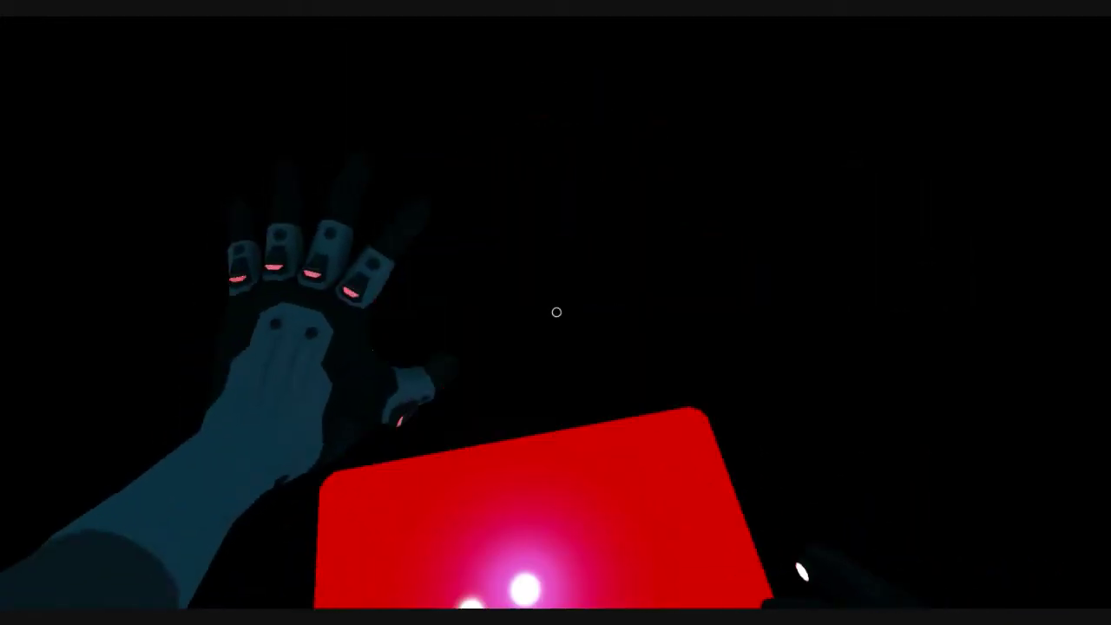
pyautogui.click(557, 312)
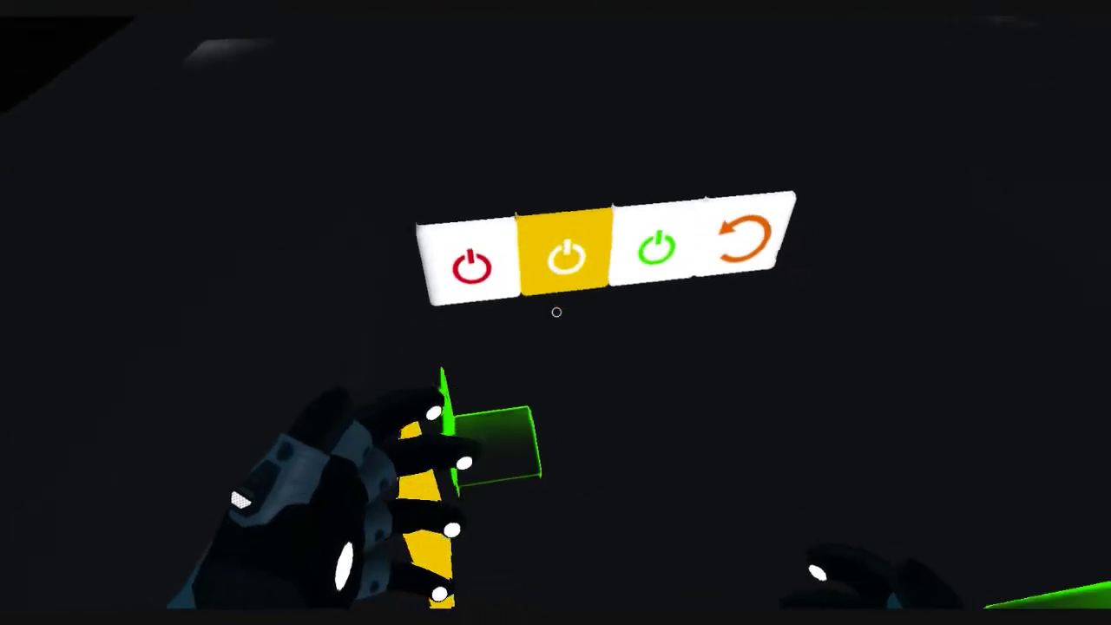
pyautogui.click(556, 311)
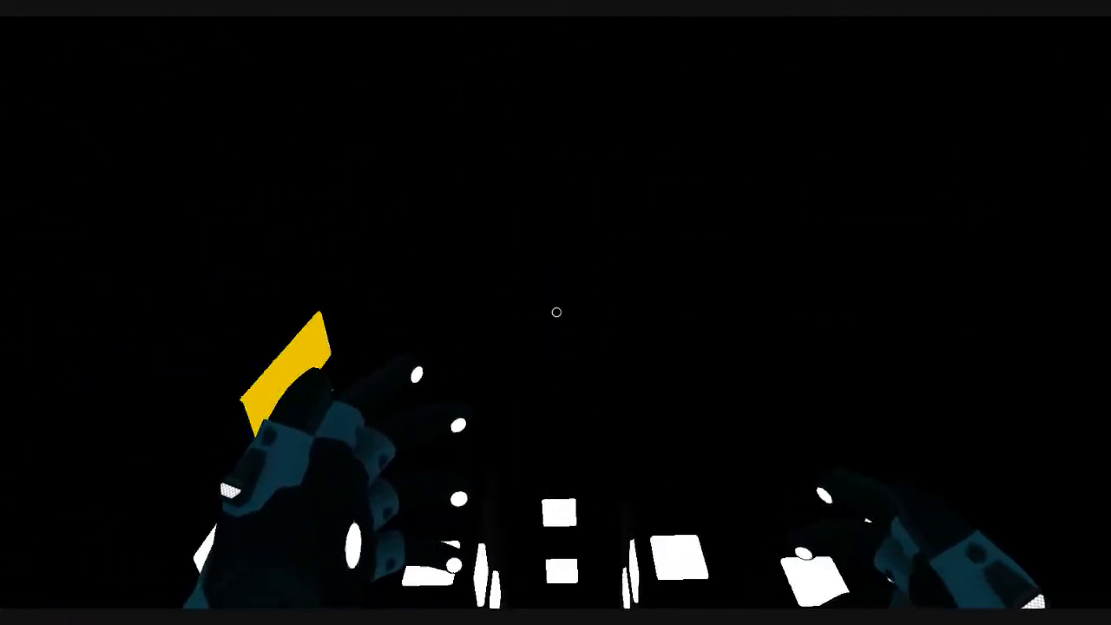
pyautogui.click(556, 311)
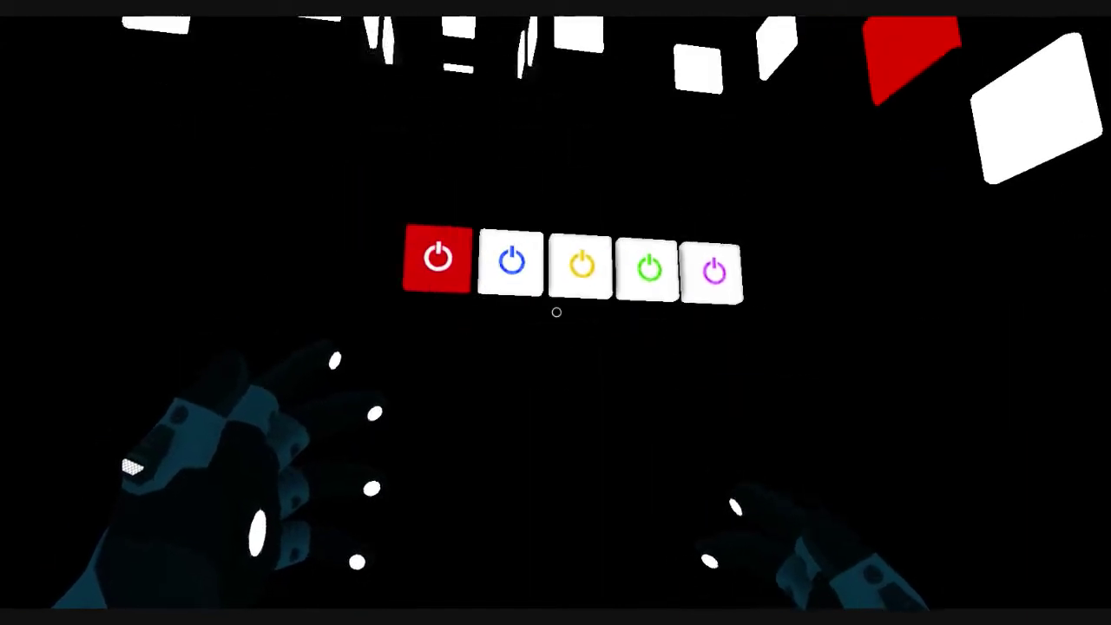
pyautogui.click(556, 312)
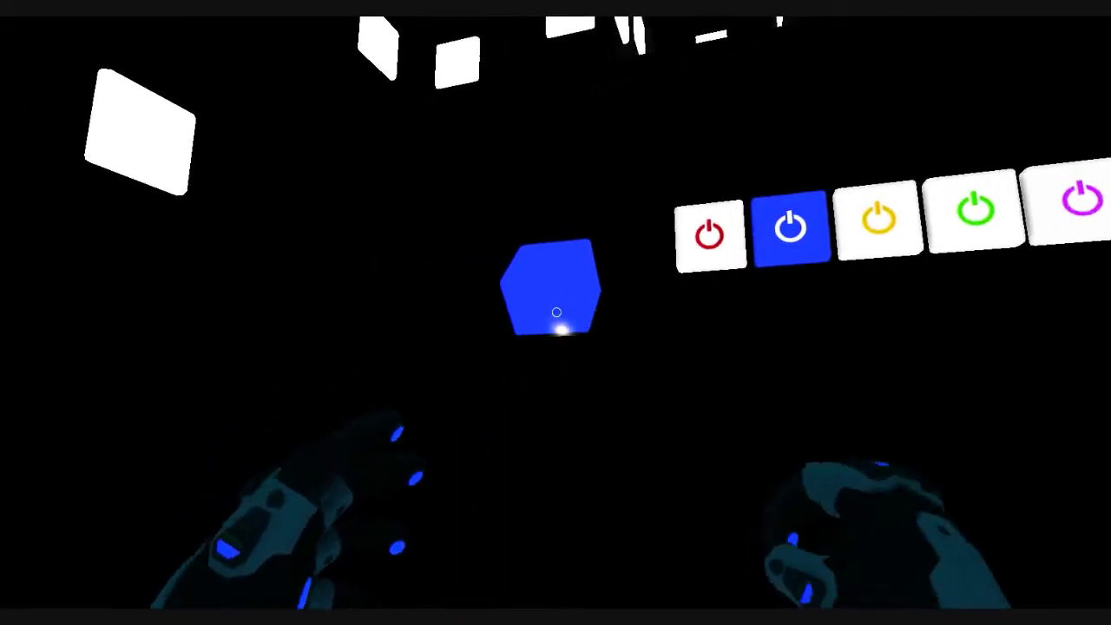
pyautogui.click(557, 311)
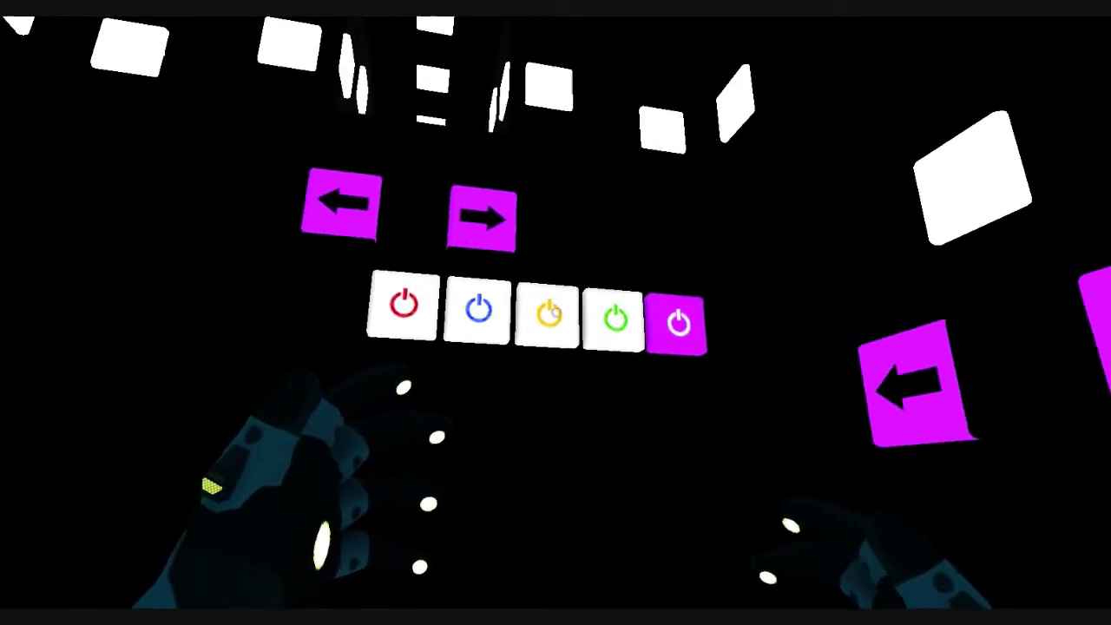
pyautogui.click(557, 312)
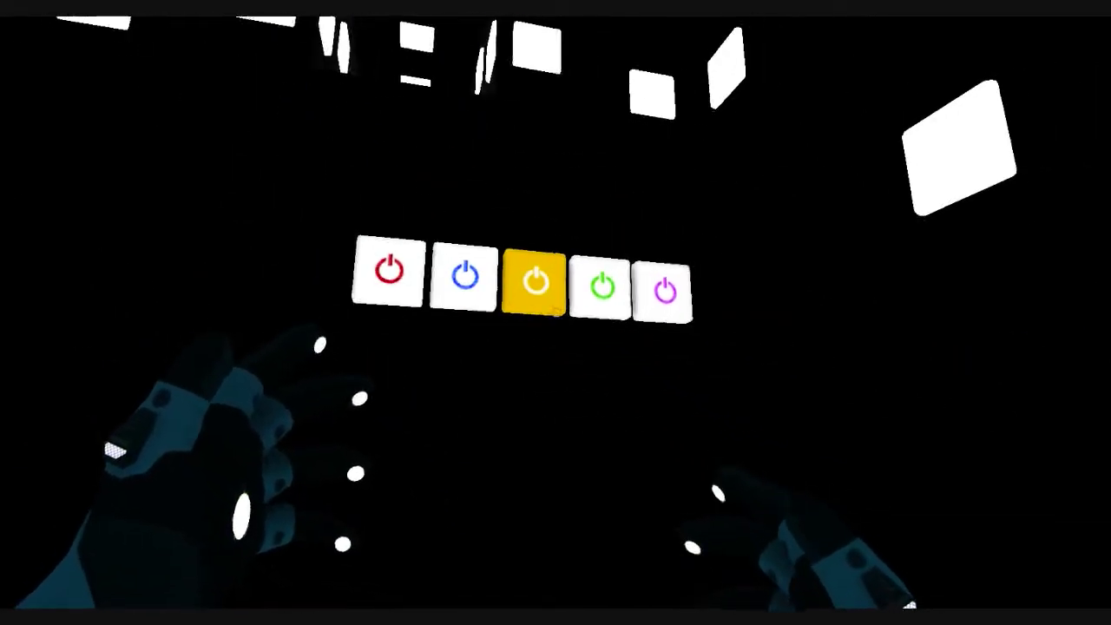
pyautogui.click(556, 311)
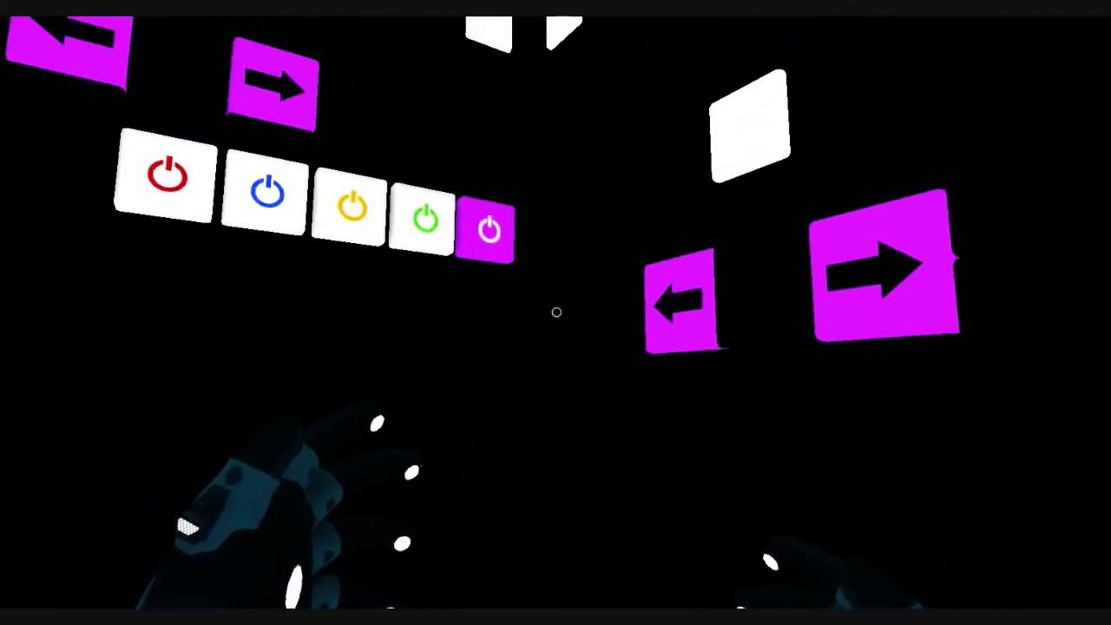
pyautogui.click(556, 311)
pyautogui.click(557, 312)
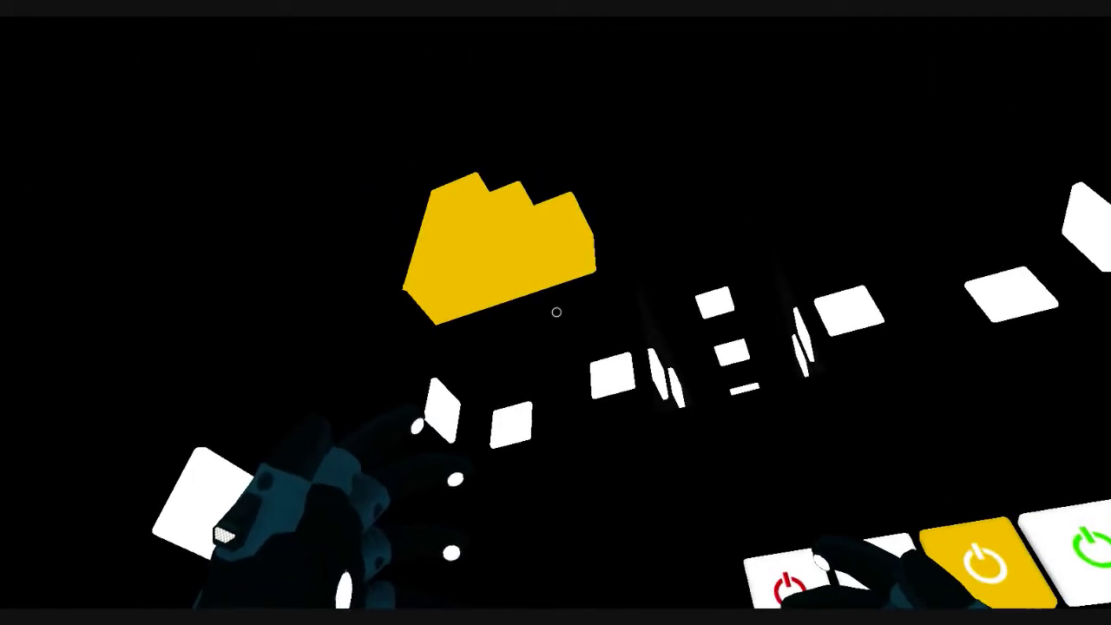
pyautogui.click(556, 312)
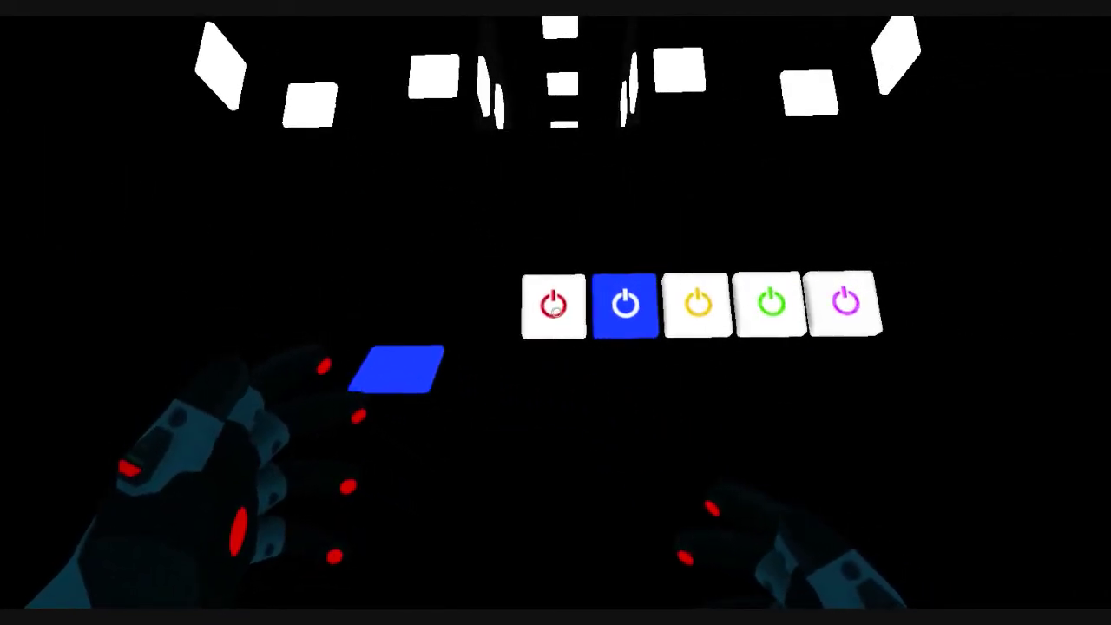
pyautogui.click(556, 312)
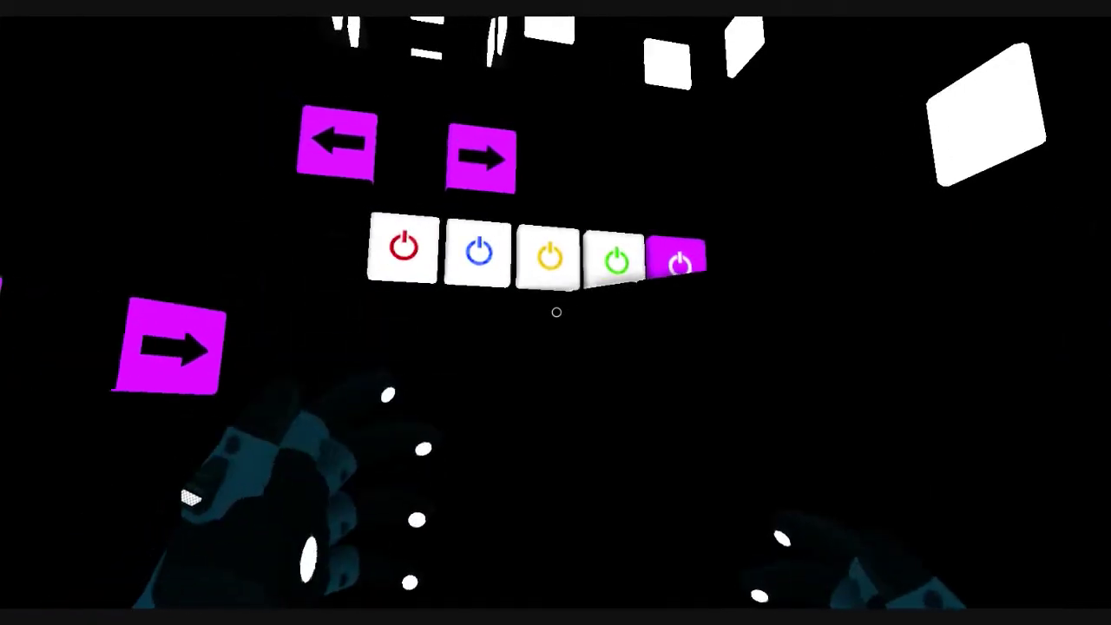
pyautogui.click(556, 311)
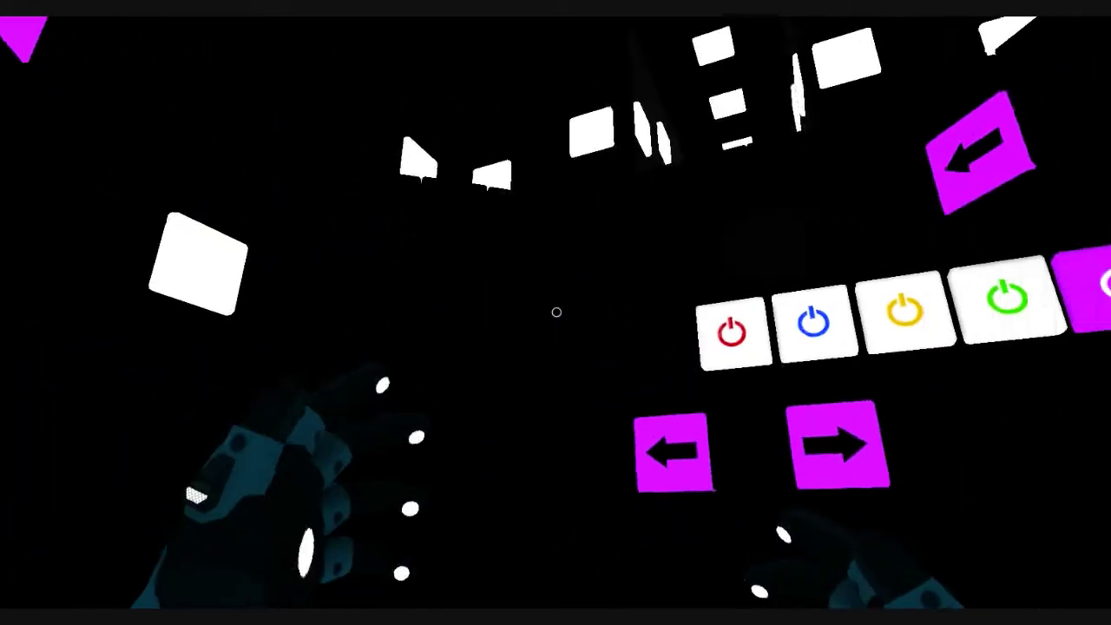
pyautogui.click(558, 314)
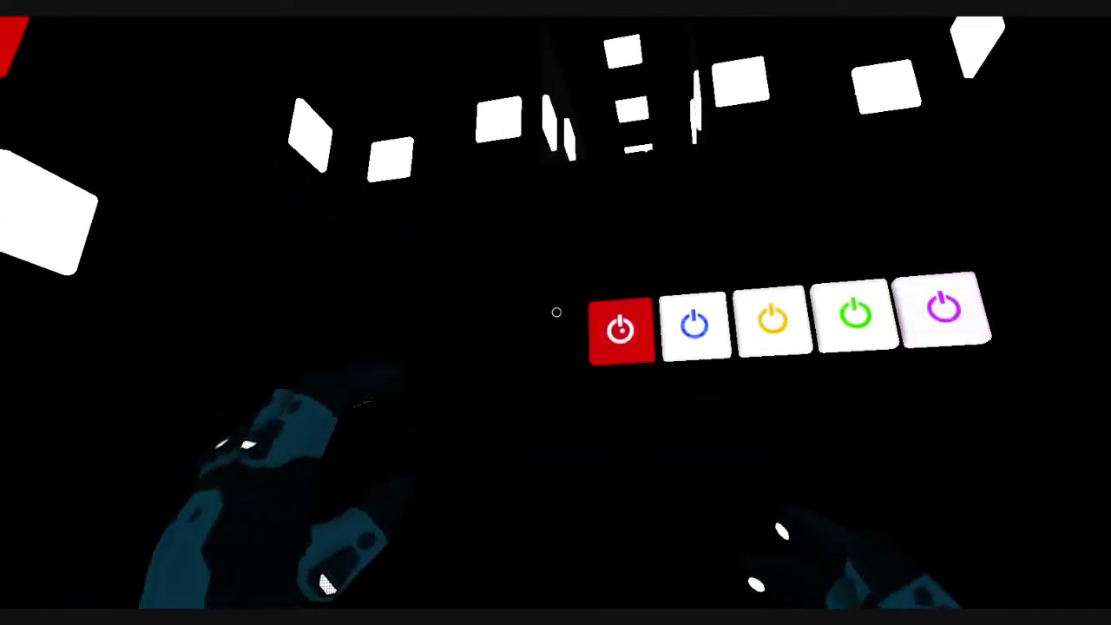